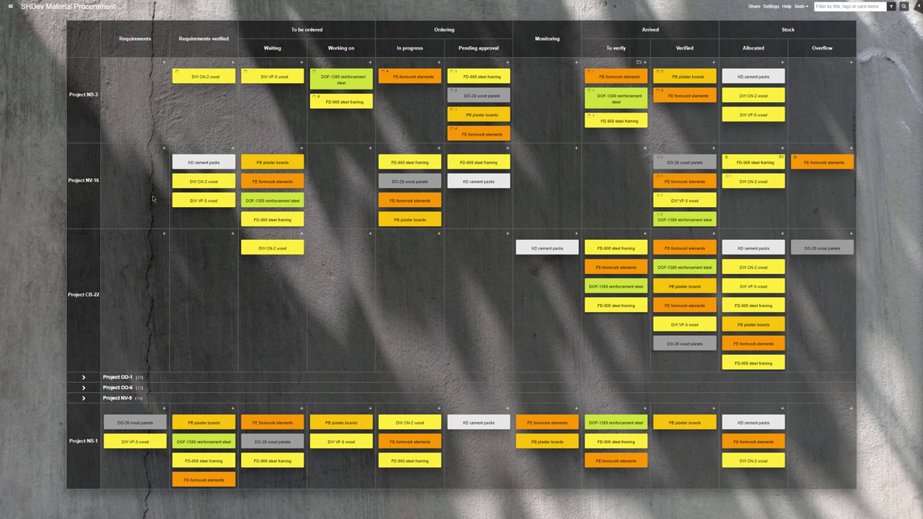
- Collapse the Project CB-22 swimlane, briefly expand OD-1, and expand Project OD-6
left_click(91, 296)
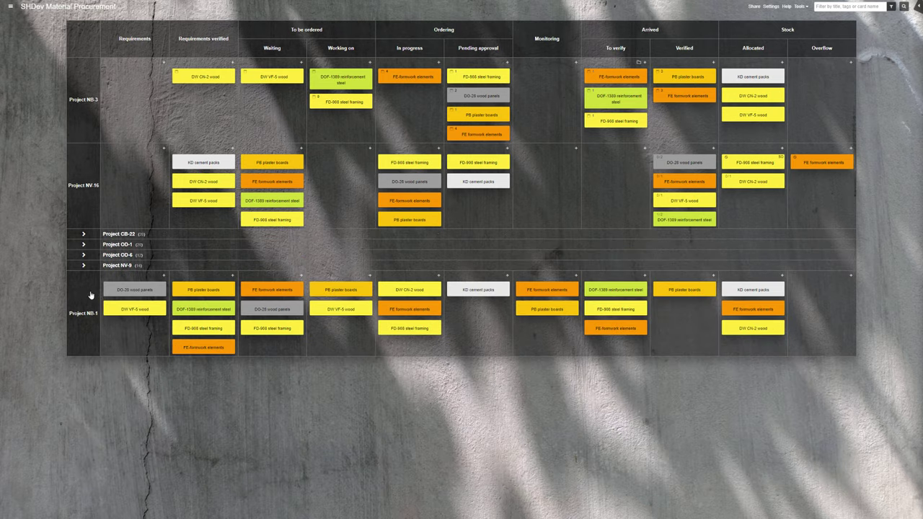
left_click(118, 244)
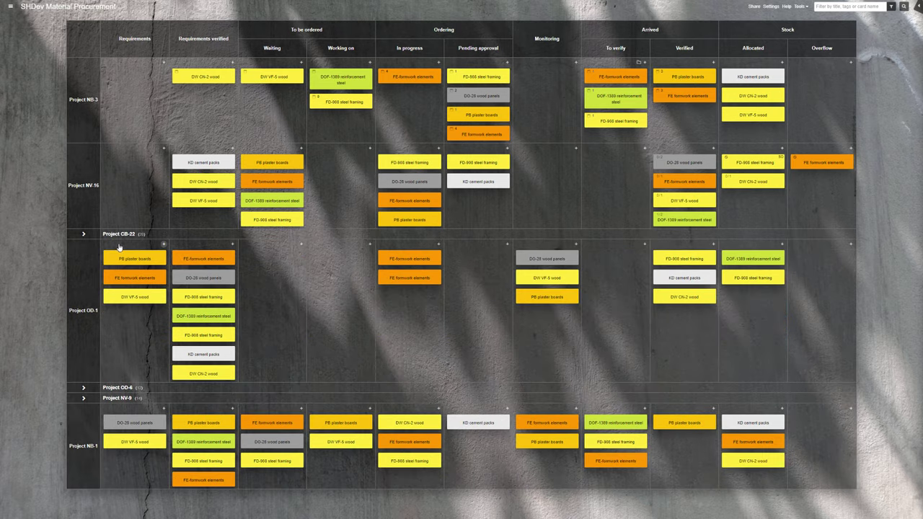
left_click(94, 255)
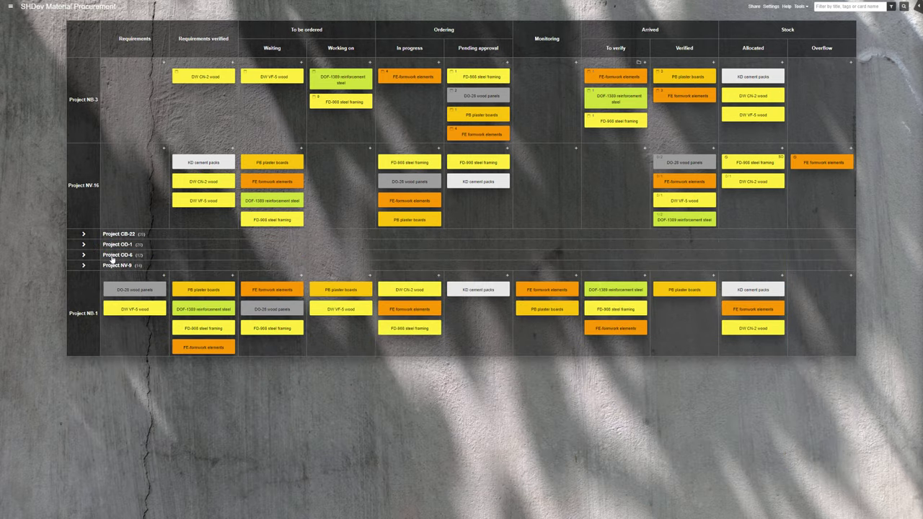
left_click(111, 255)
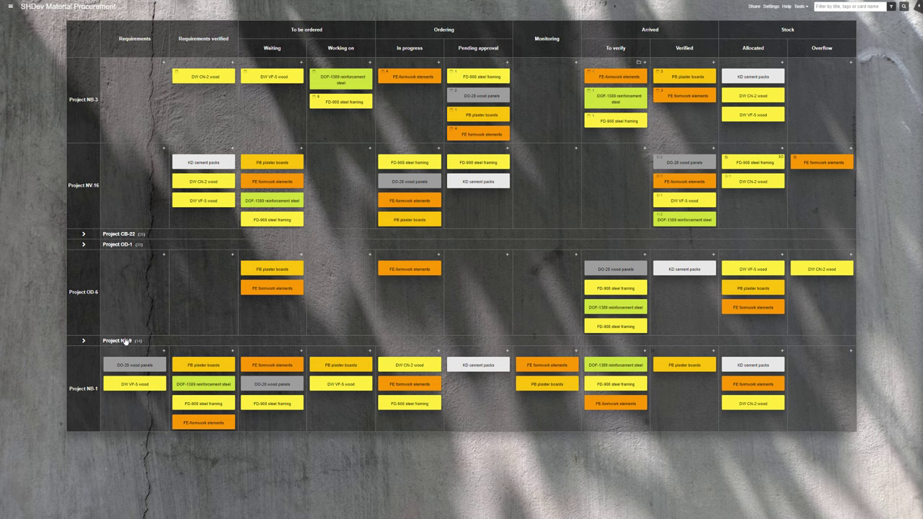
- Expand and re-collapse Project NV-9, then dismiss the FD-908 card's action menu unchanged
left_click(124, 341)
scroll(124, 338, "down", 2)
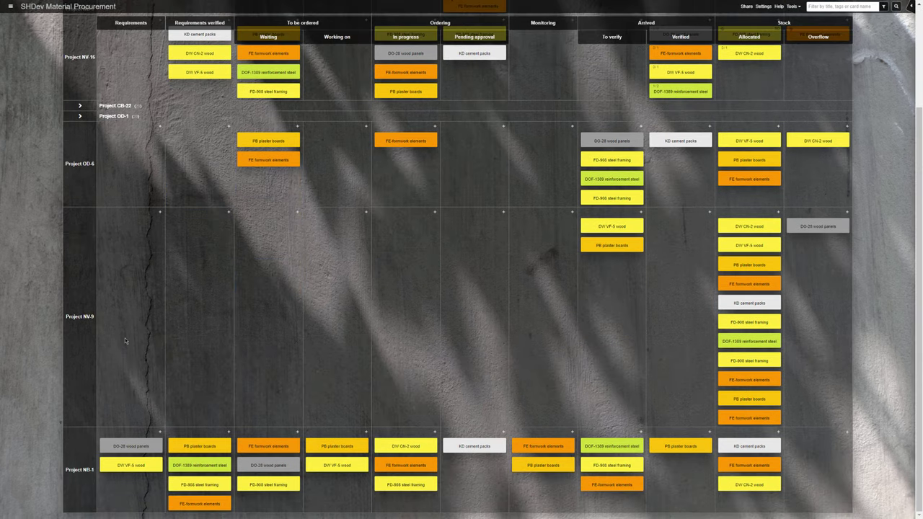
left_click(92, 344)
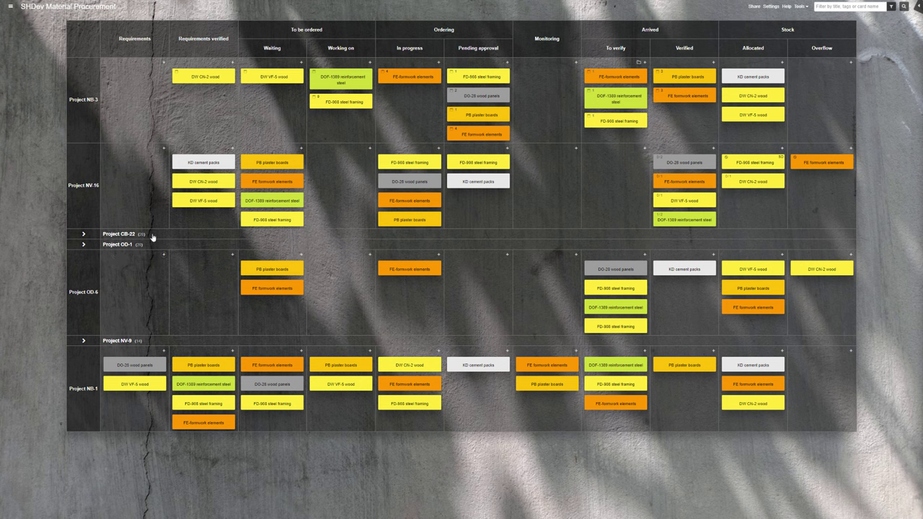
right_click(328, 105)
mouse_move(349, 207)
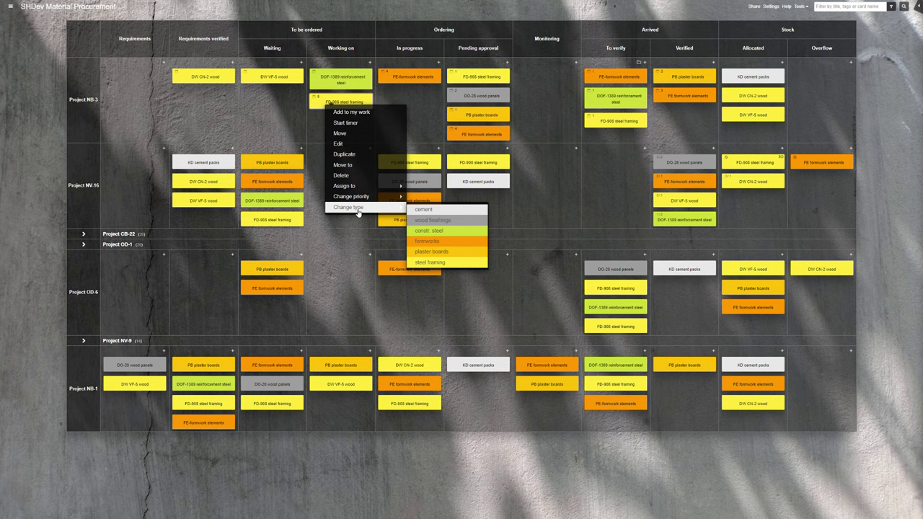
left_click(870, 103)
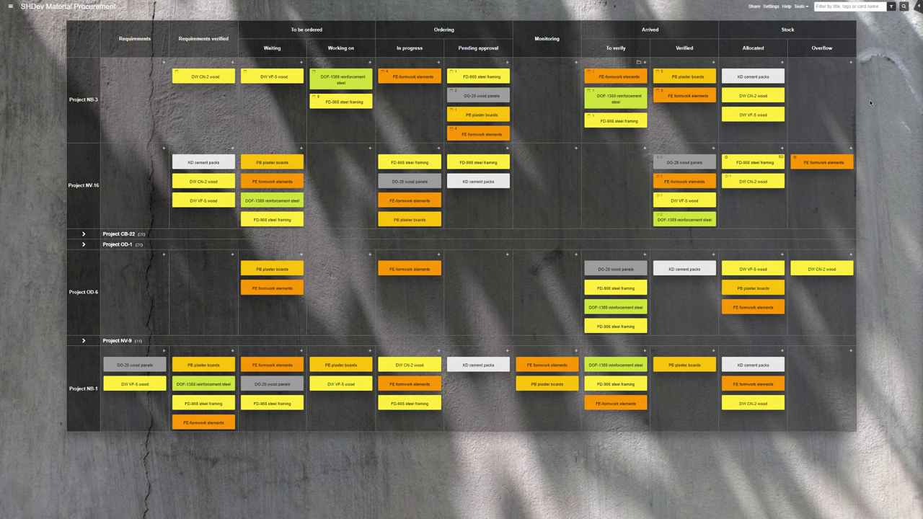
- View the FD-908 card and its linked Steelframe staircase installation task, then show the board list
left_click(759, 163)
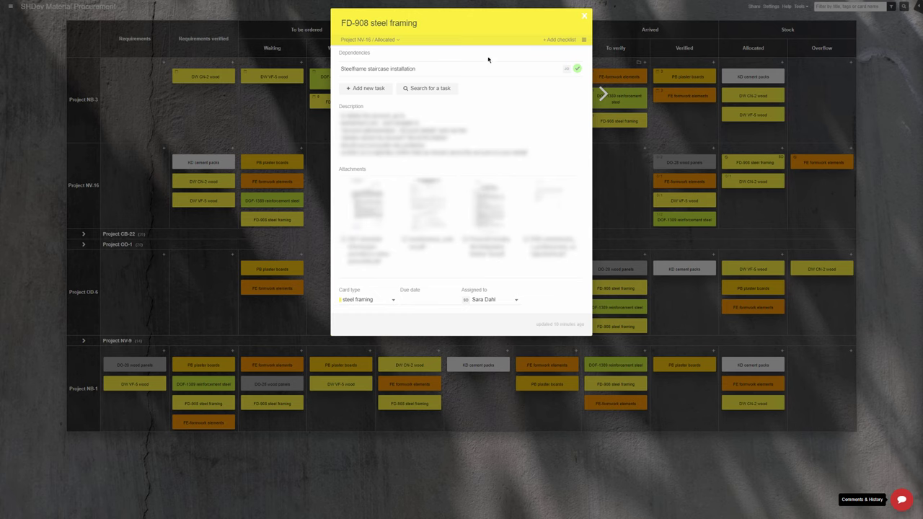
left_click(381, 69)
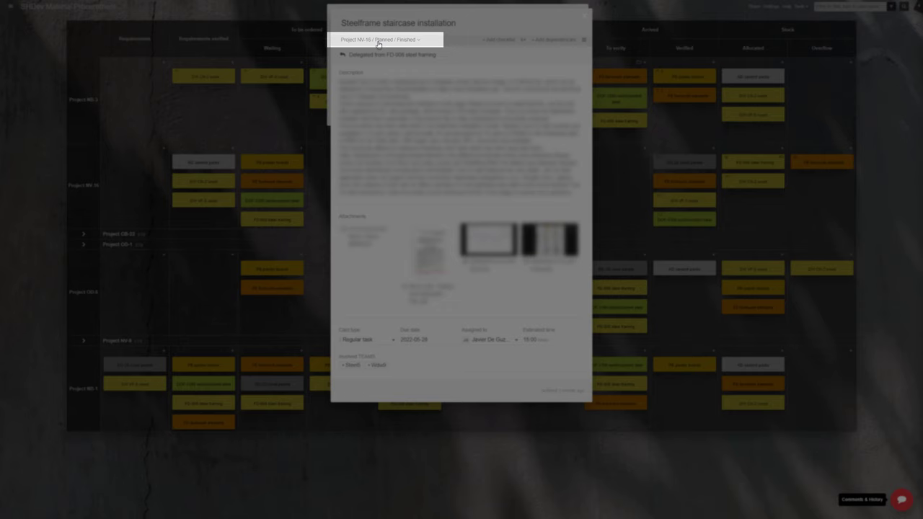
left_click(361, 444)
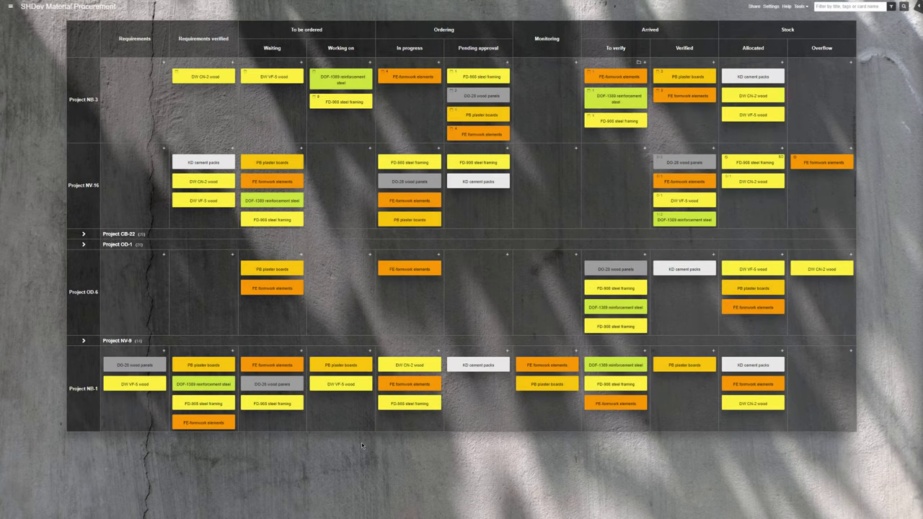
left_click(11, 7)
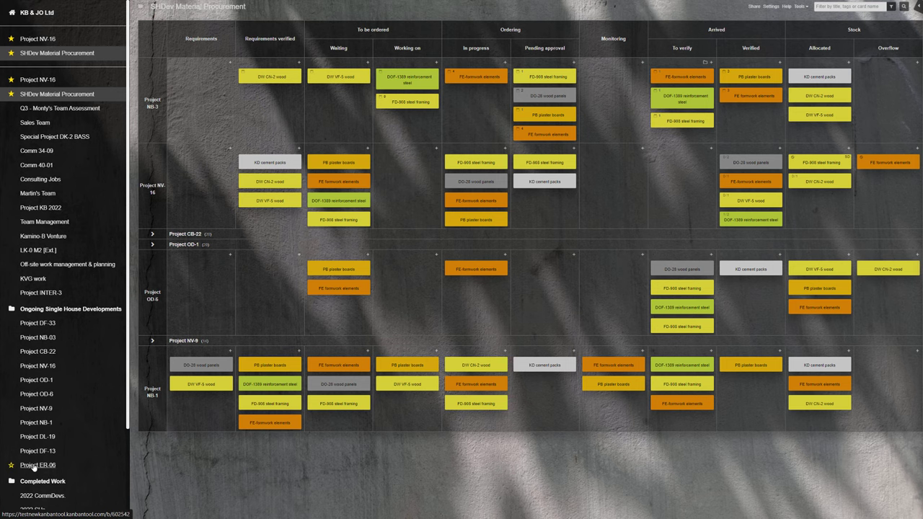
- Open the Project NV-16 board from the sidebar
left_click(48, 41)
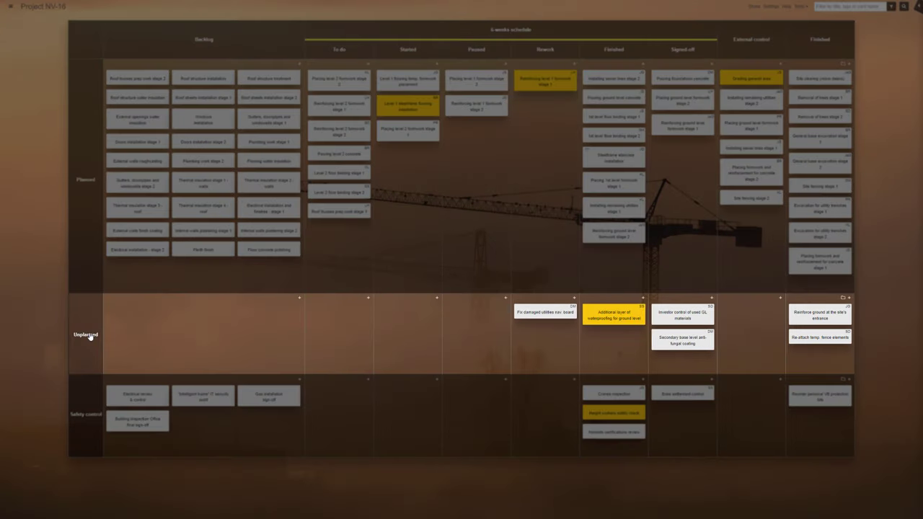
left_click(90, 336)
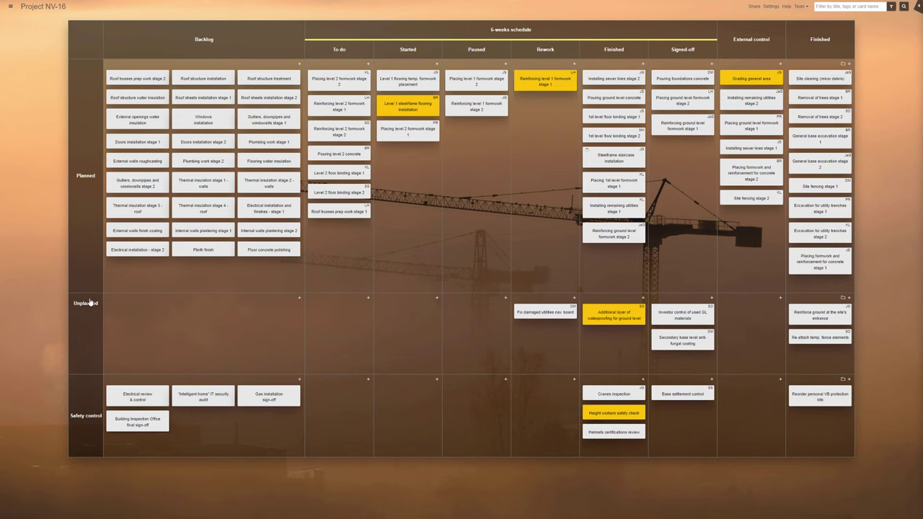
left_click(90, 301)
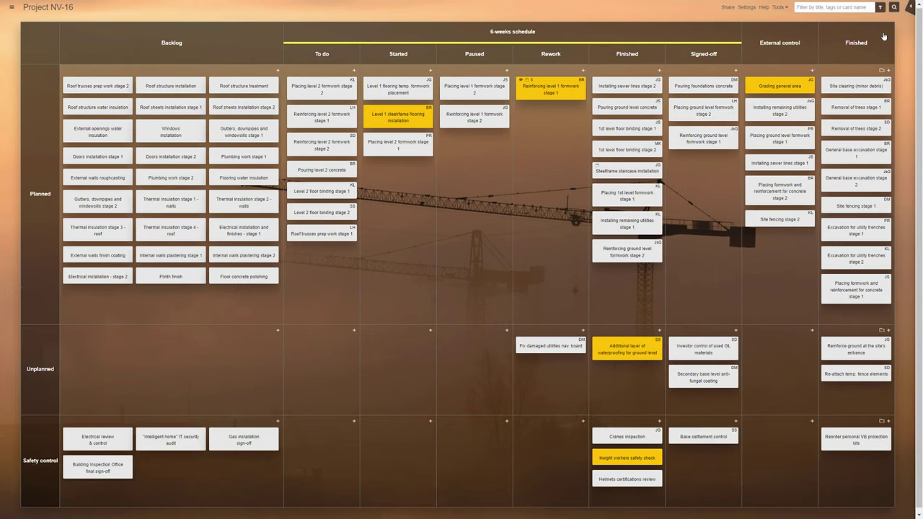
left_click(880, 8)
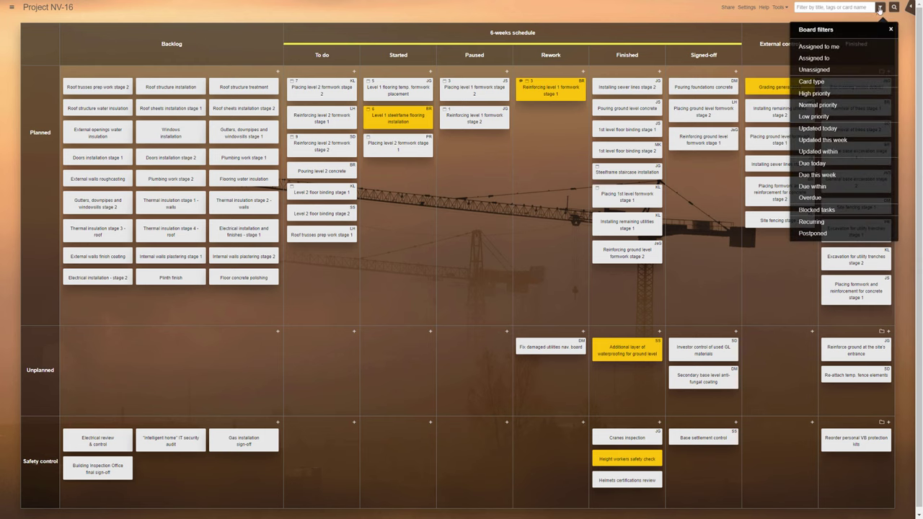
left_click(851, 175)
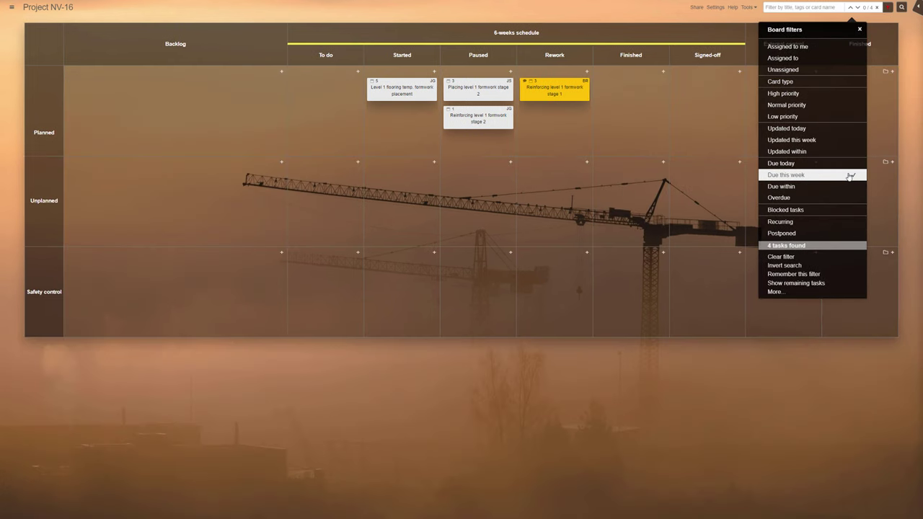
left_click(851, 175)
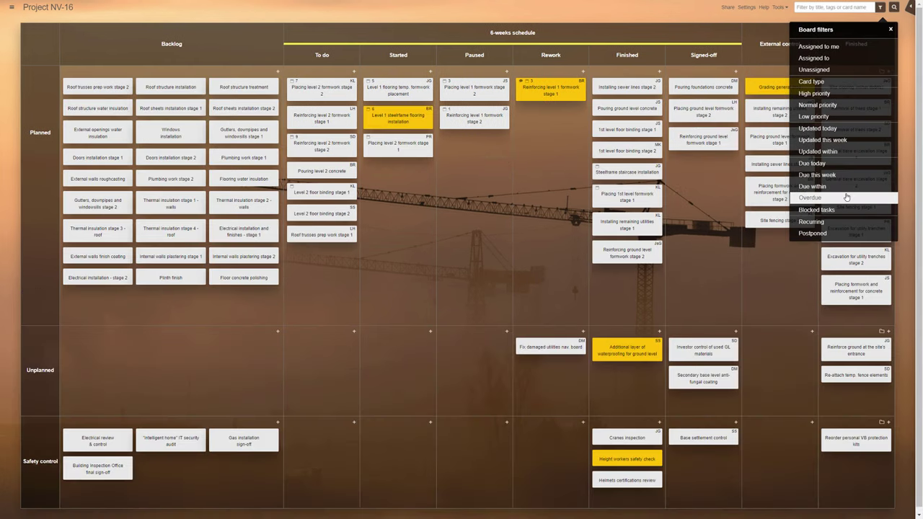
left_click(847, 197)
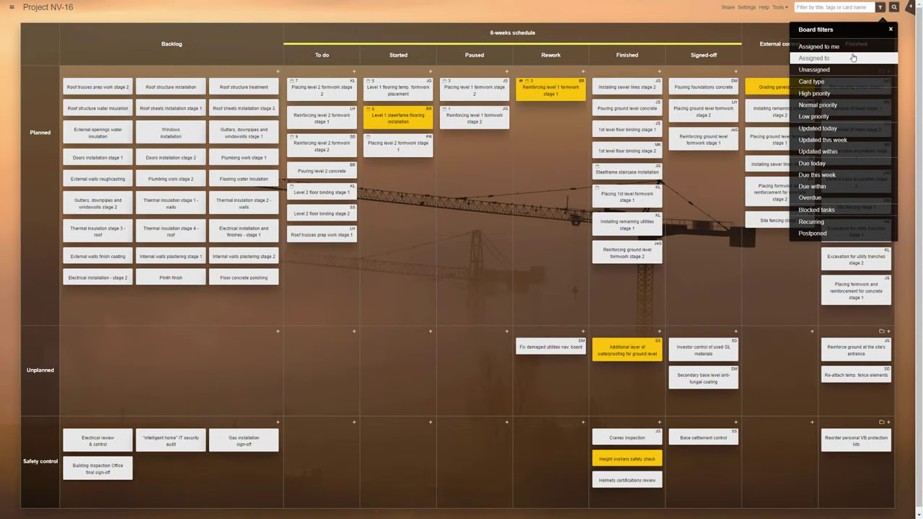
left_click(848, 72)
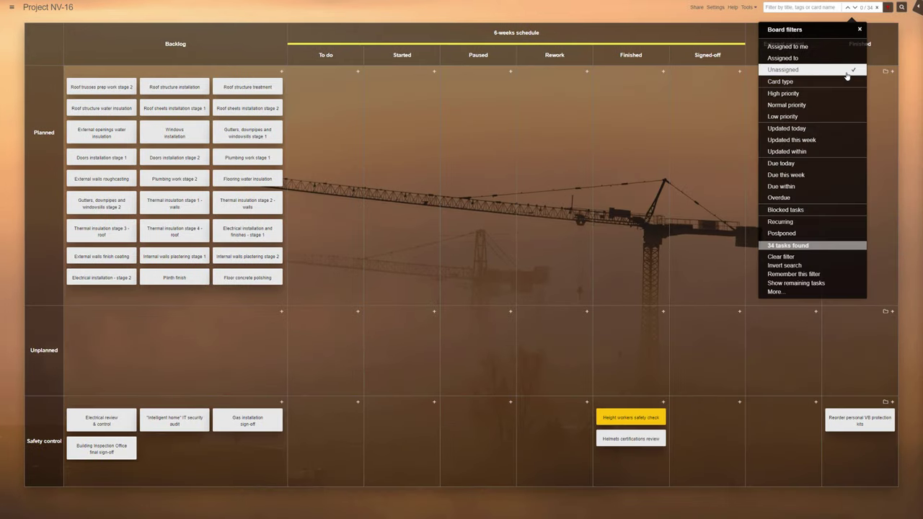
left_click(847, 72)
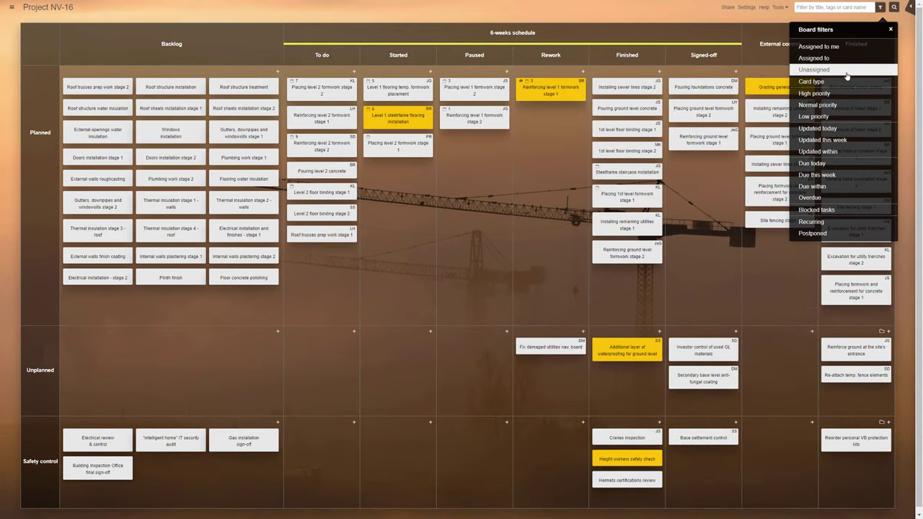
left_click(705, 20)
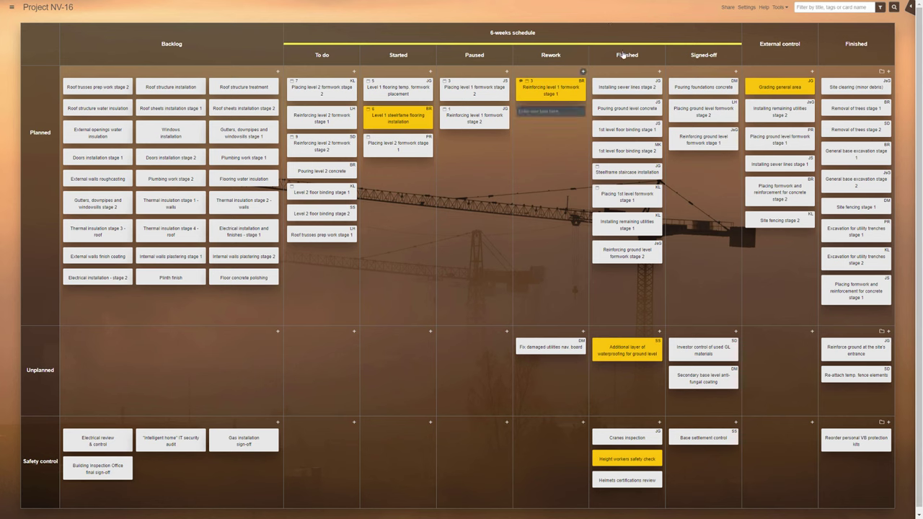
- Ask a colleague on the formwork card: 'have we contacted MKC about the faulty connectors? What did they say?'
right_click(555, 98)
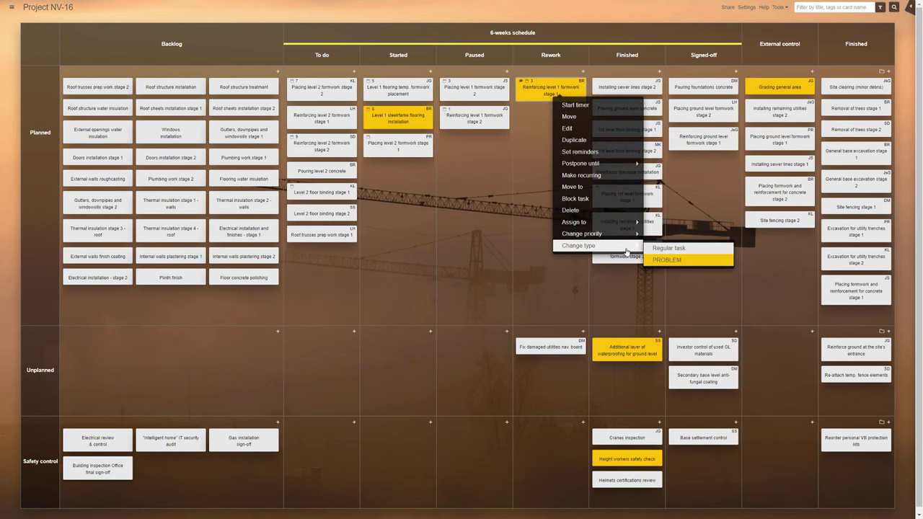
left_click(473, 242)
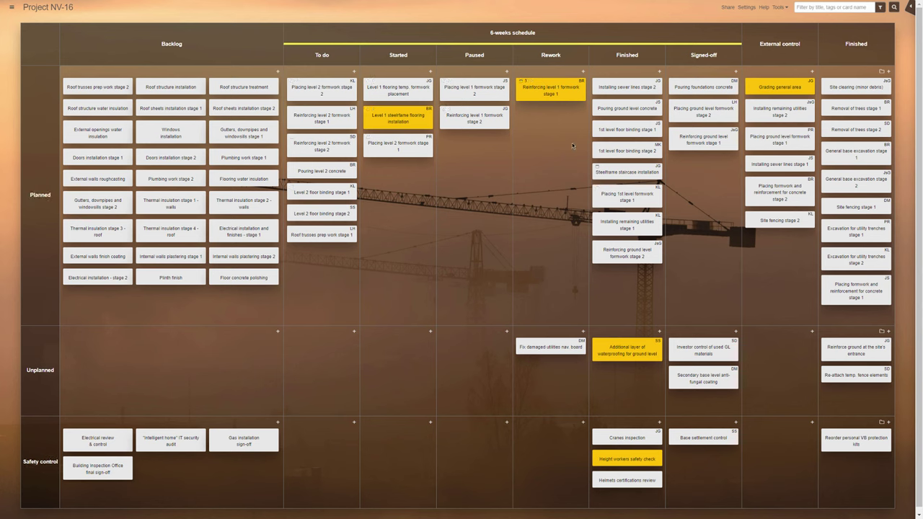
left_click(551, 93)
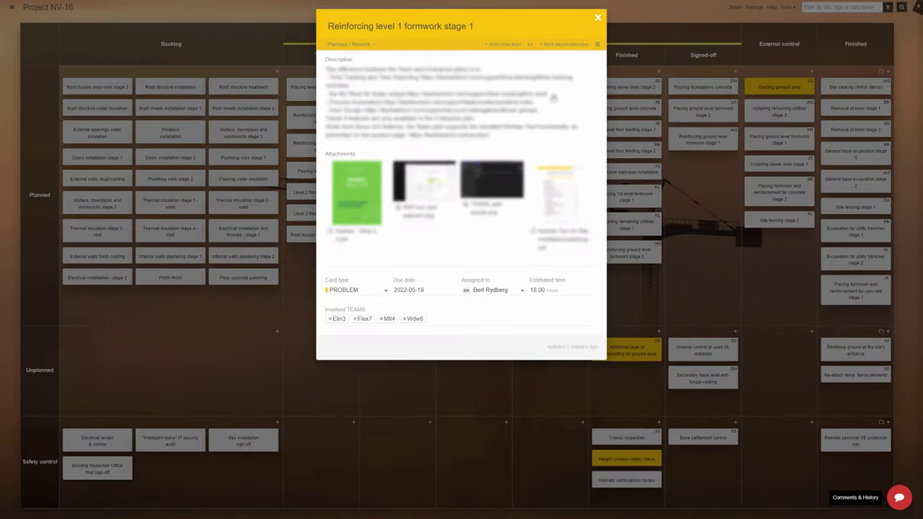
left_click(899, 497)
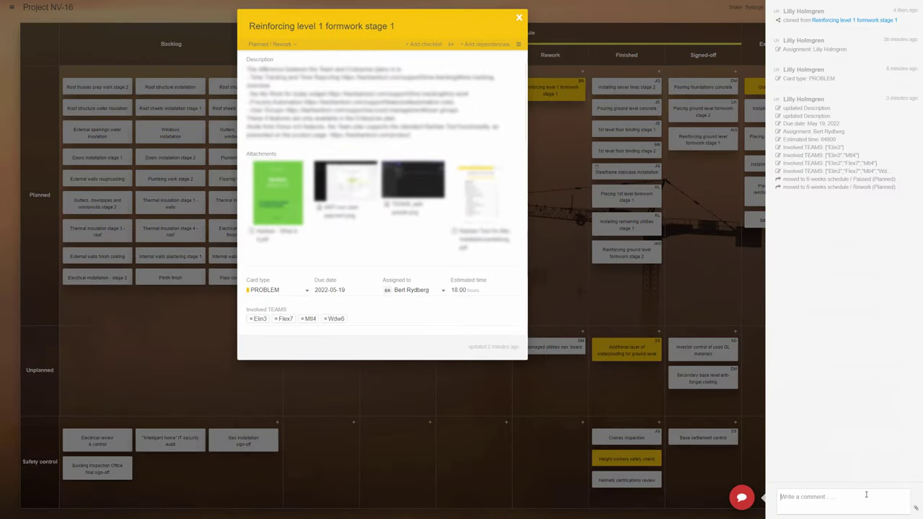
left_click(859, 497)
type("Bert, have we contacted MKC about the faulty connectors? What did they say, please?")
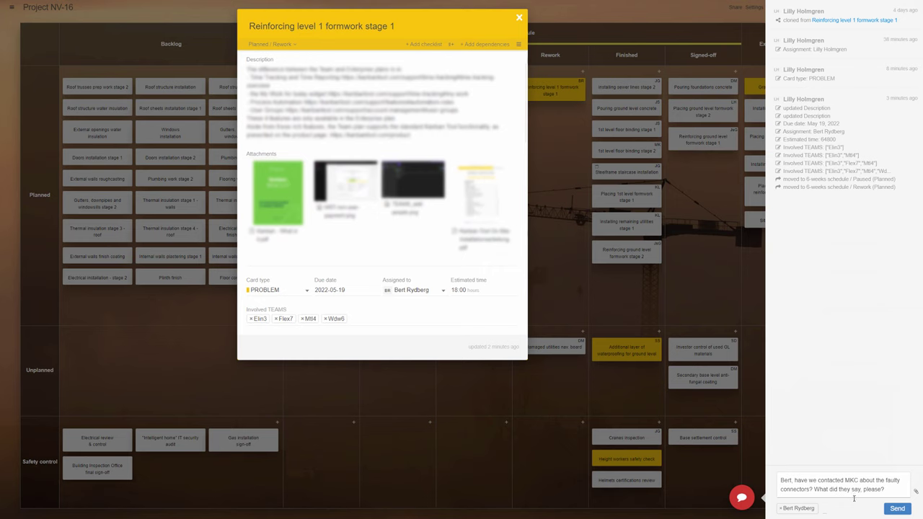
left_click(896, 509)
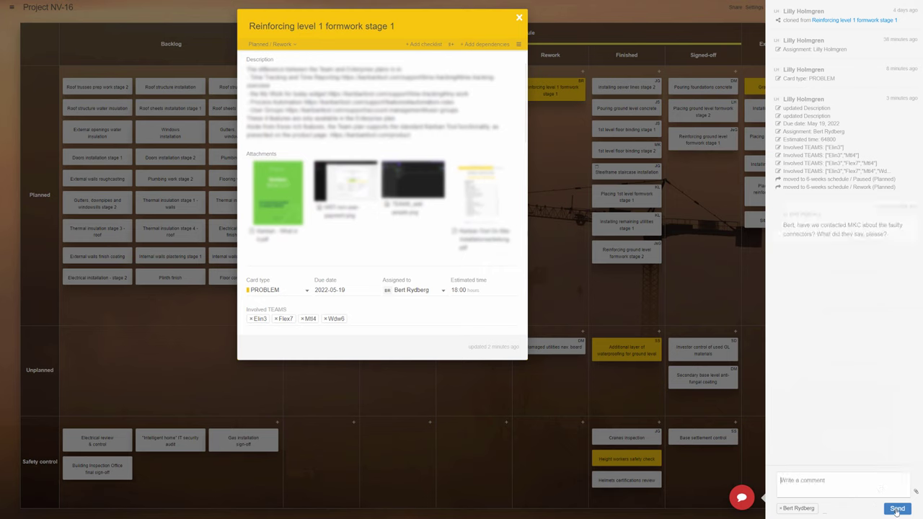
left_click(718, 260)
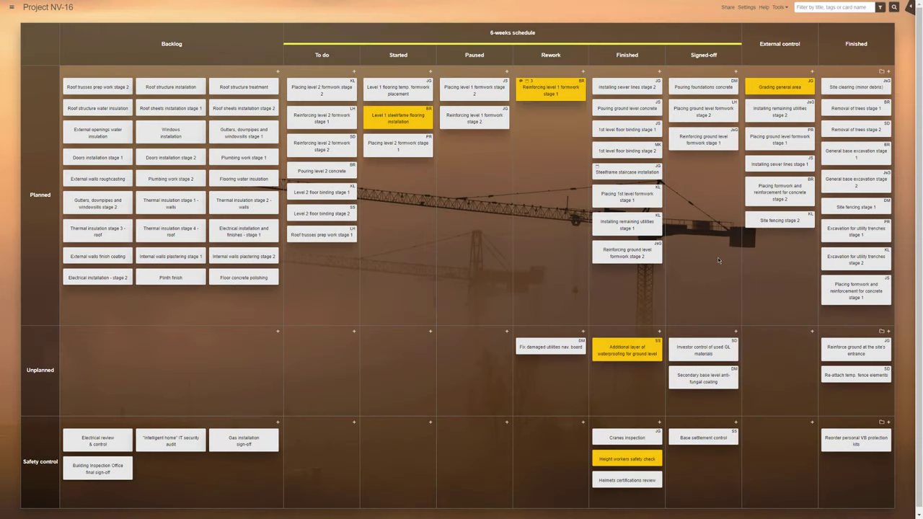
left_click(880, 7)
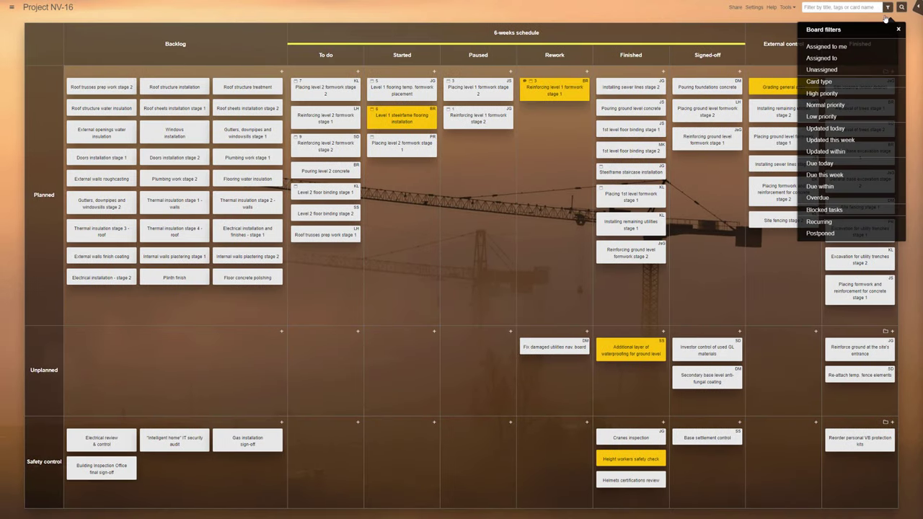
left_click(876, 57)
left_click(843, 82)
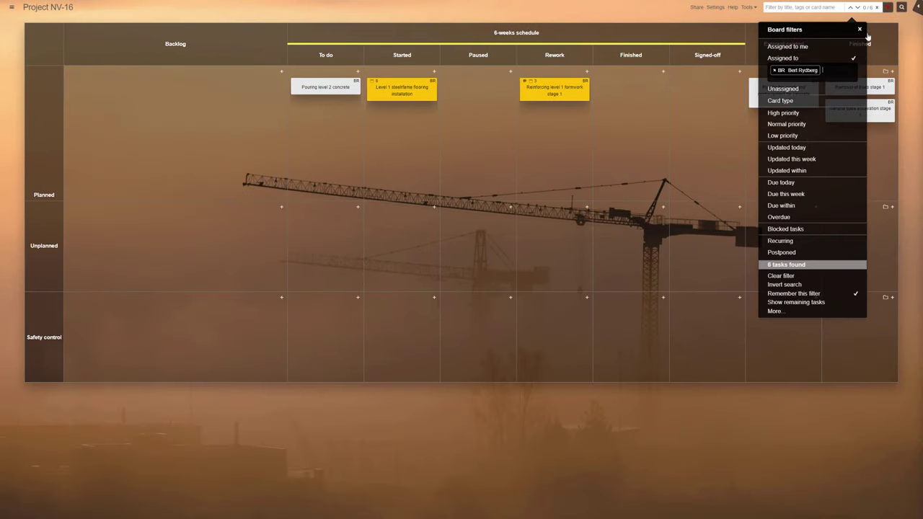
left_click(878, 7)
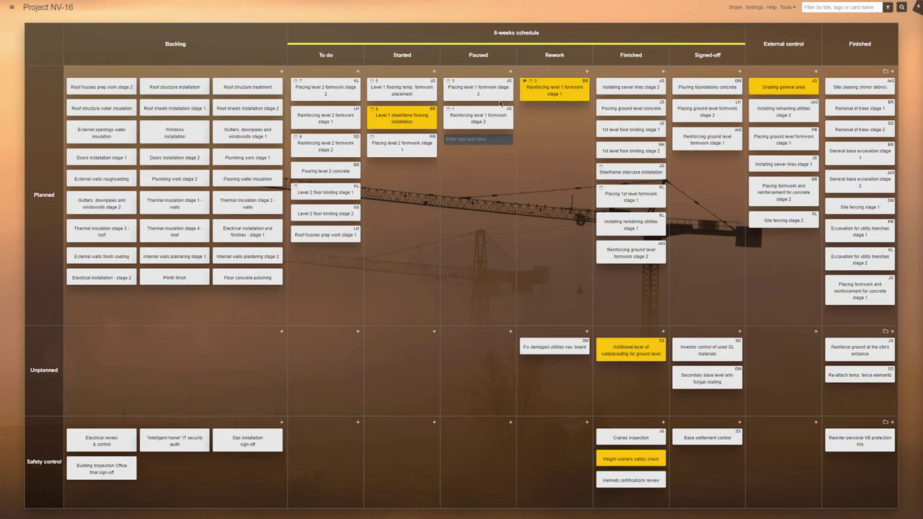
left_click_drag(501, 90, 555, 112)
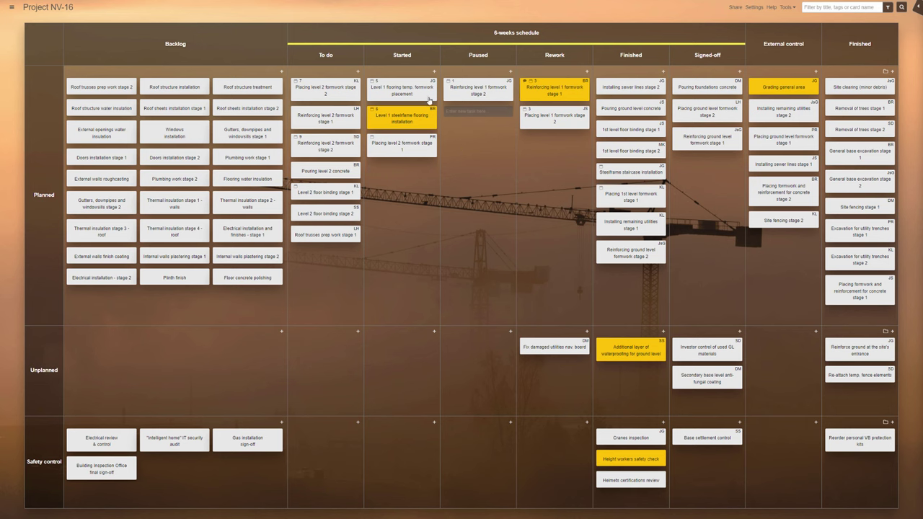
left_click_drag(402, 91, 479, 119)
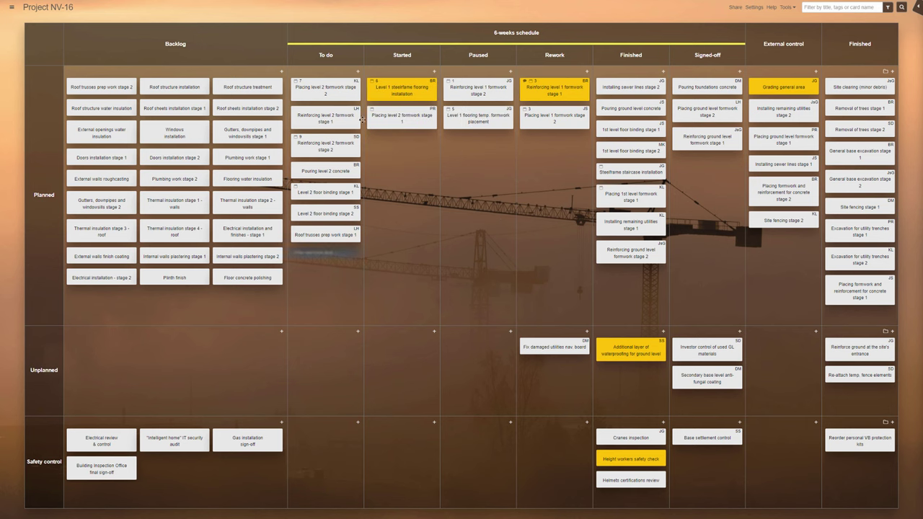
left_click_drag(326, 92, 413, 207)
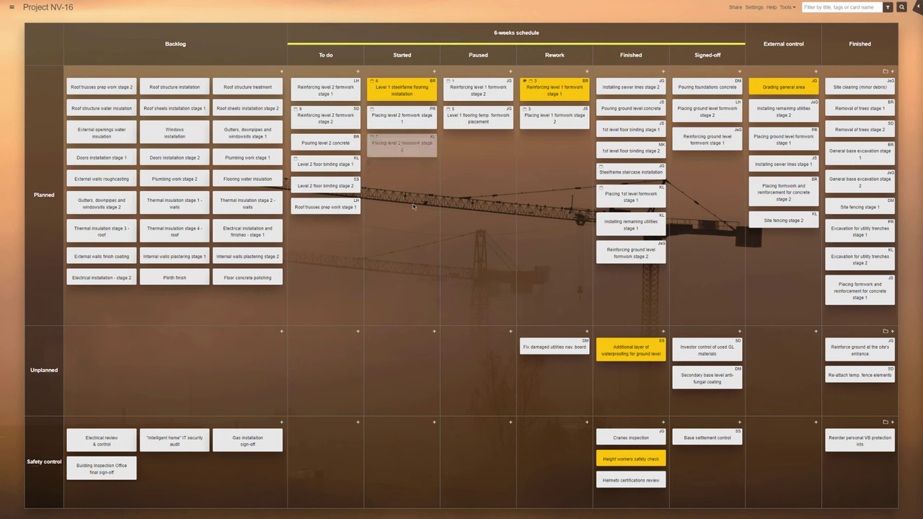
left_click(902, 7)
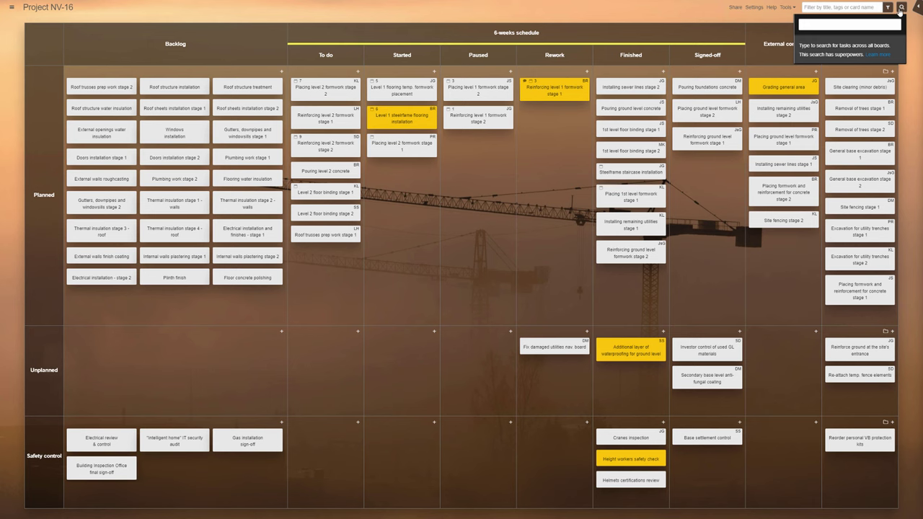
type("\"Involved TEAMS\"")
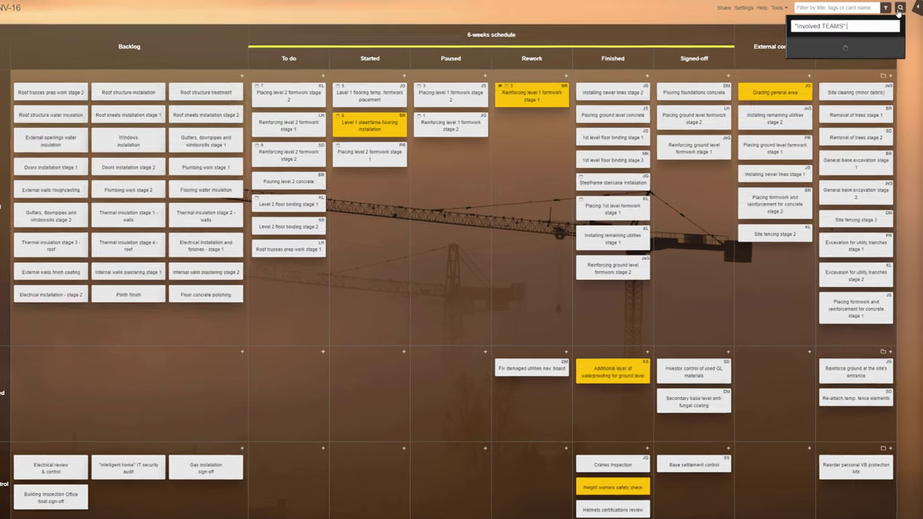
type(":Steel")
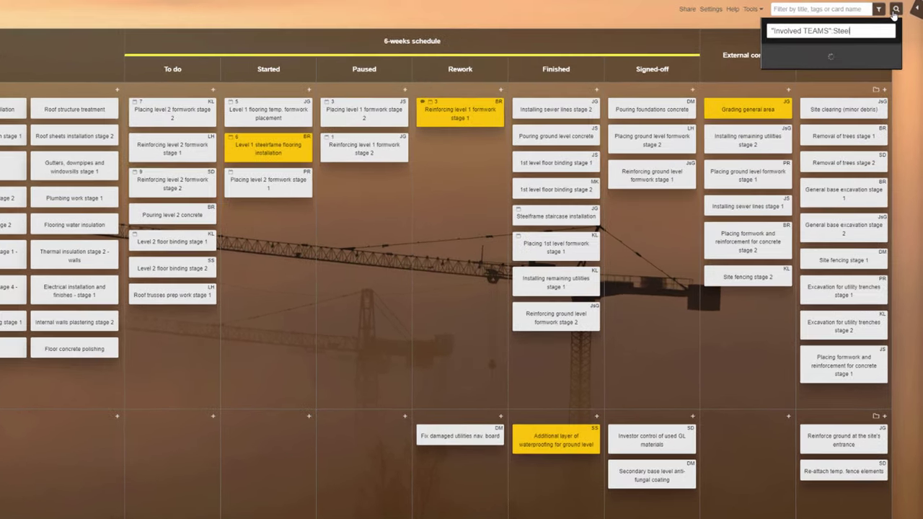
type("5")
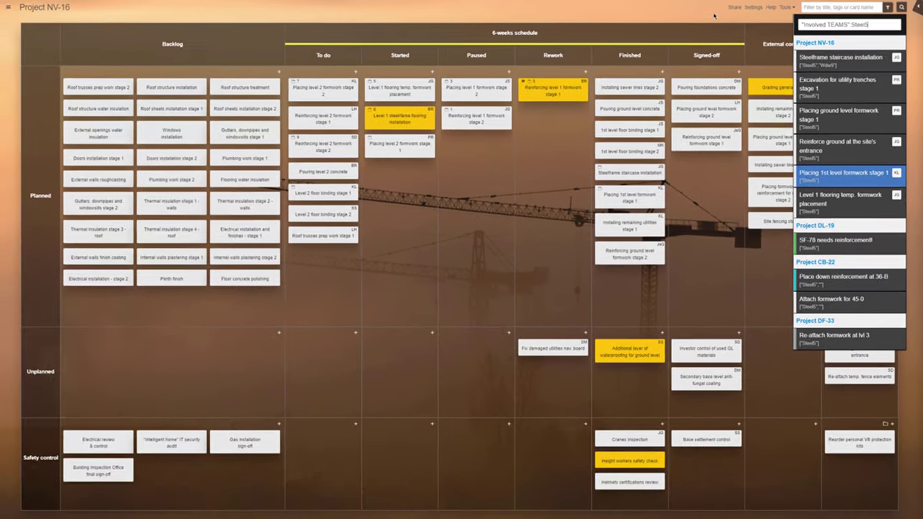
- Close the search, then review the Analytics breakdown, Lead and Cycle Time, and Cumulative Flow charts
left_click(714, 16)
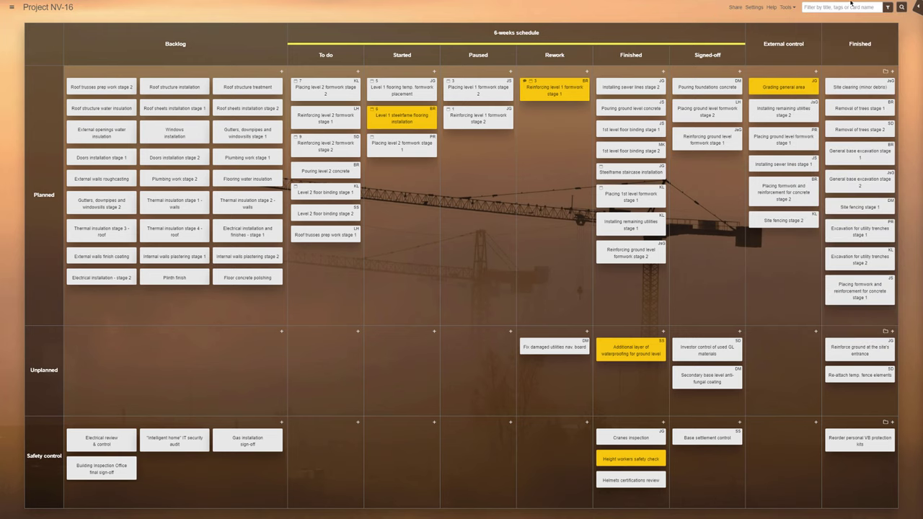
left_click(785, 7)
left_click(772, 44)
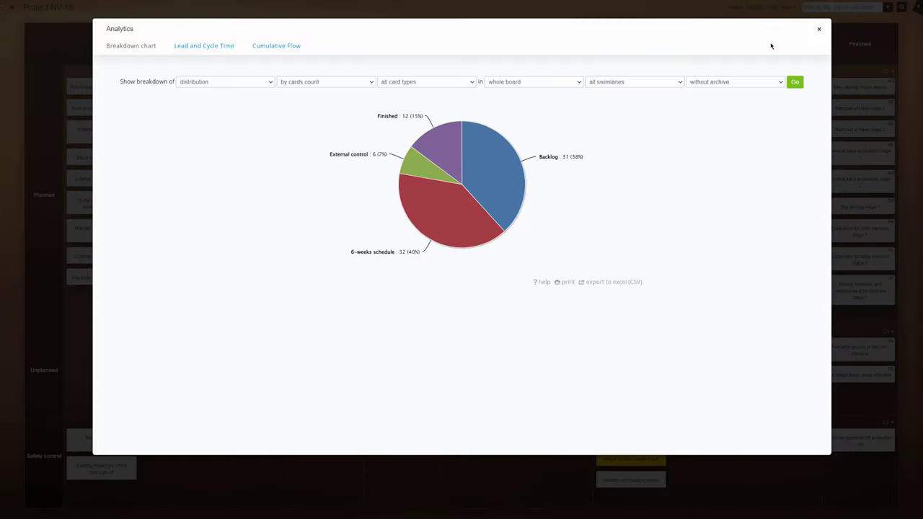
left_click(214, 45)
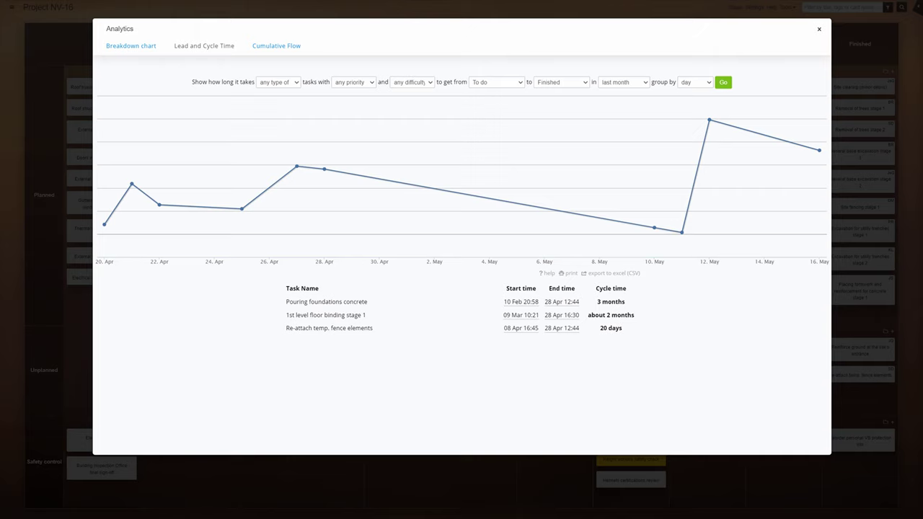
left_click(276, 46)
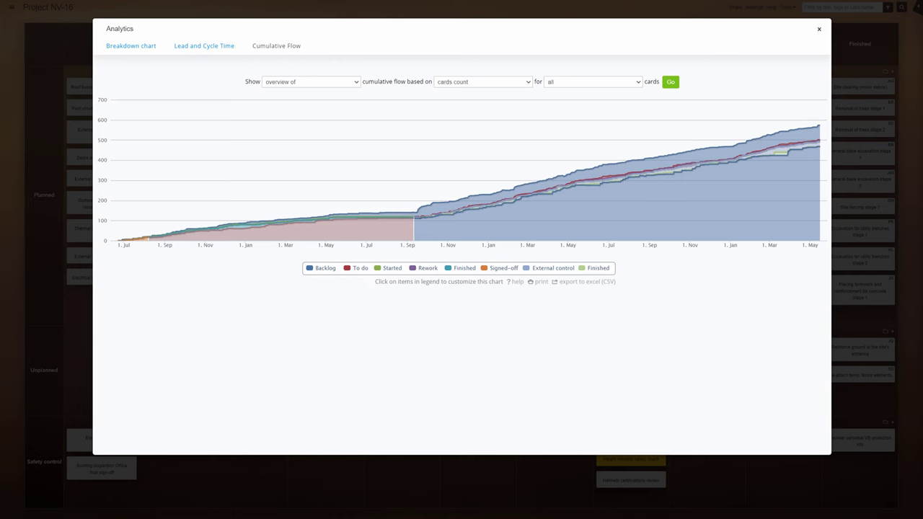
key("Escape")
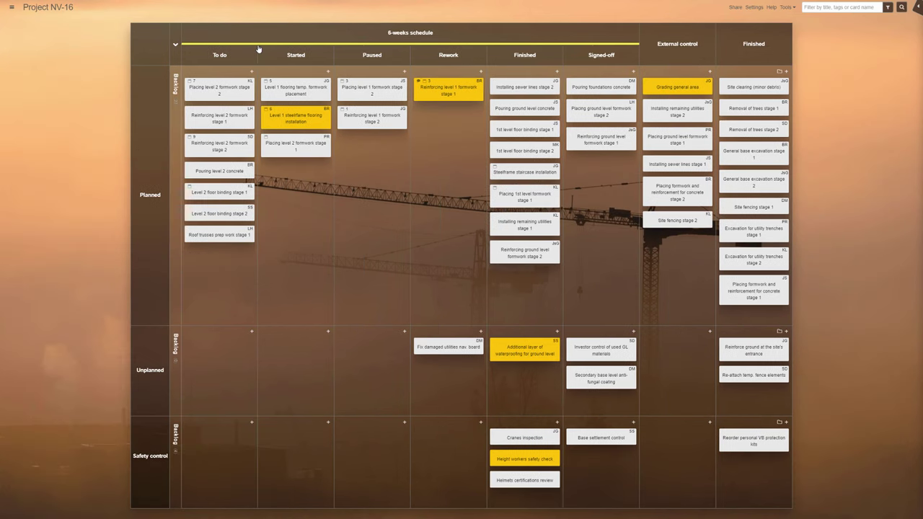
- Show the sidebar of all projects, boards and folders and scroll through it
left_click(11, 8)
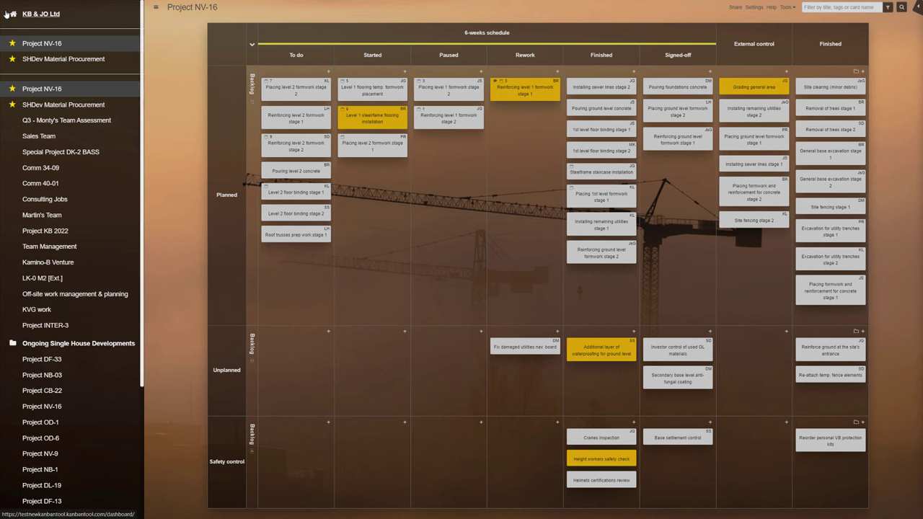
scroll(58, 371, "down", 3)
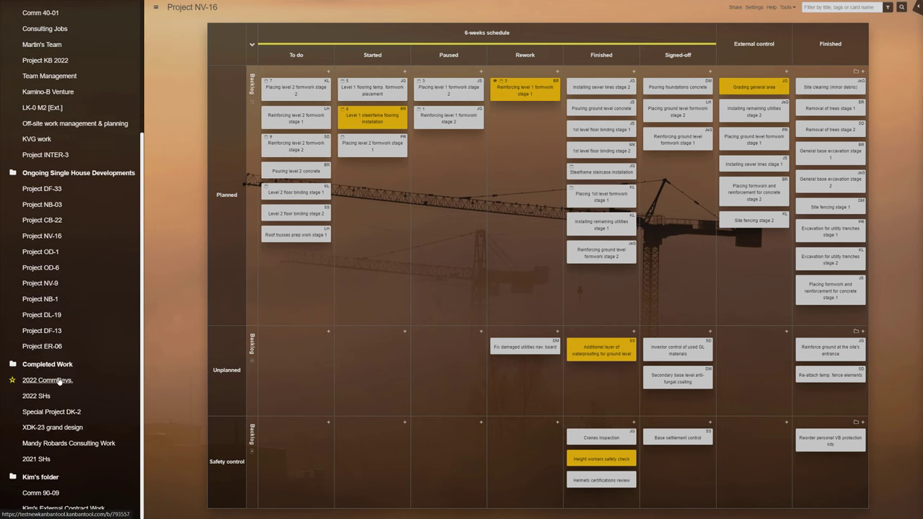
scroll(59, 381, "up", 3)
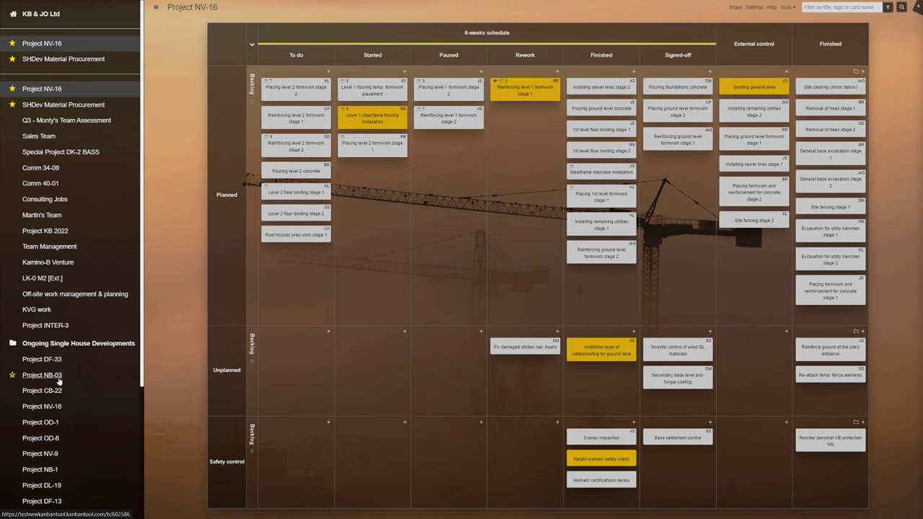